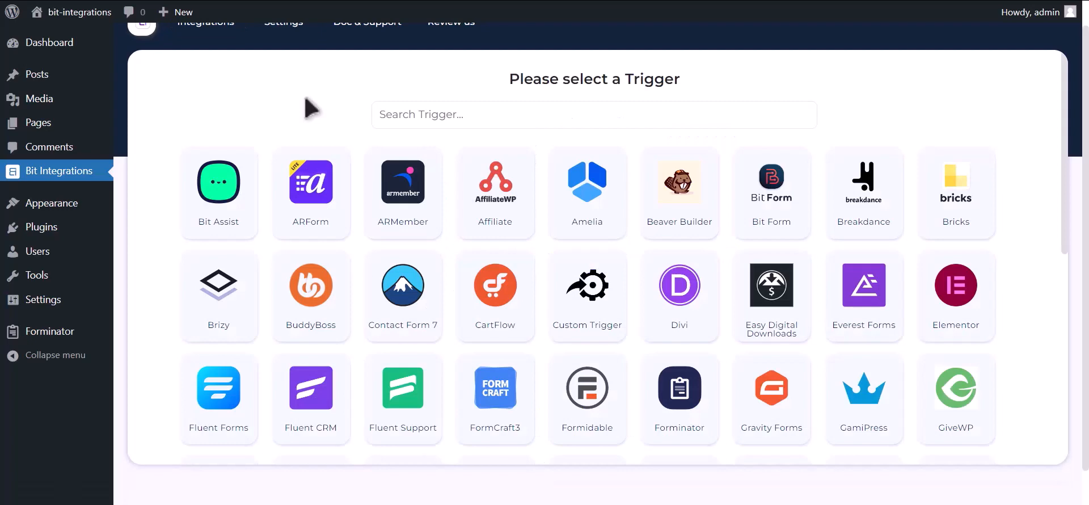
# Search for Forminator, pick it as the trigger with the contact-us form, and continue
pyautogui.click(395, 116)
pyautogui.write('for')
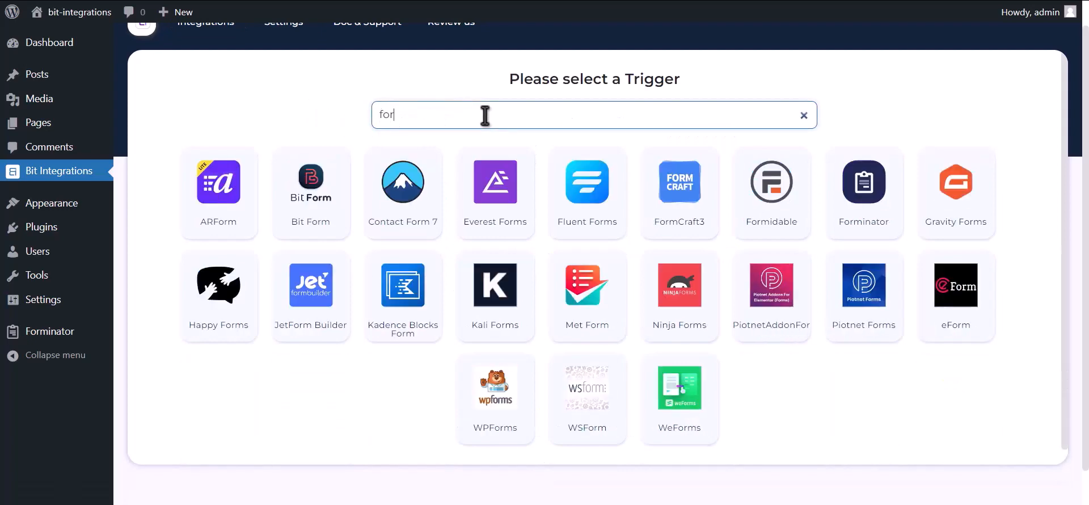
pyautogui.write('min')
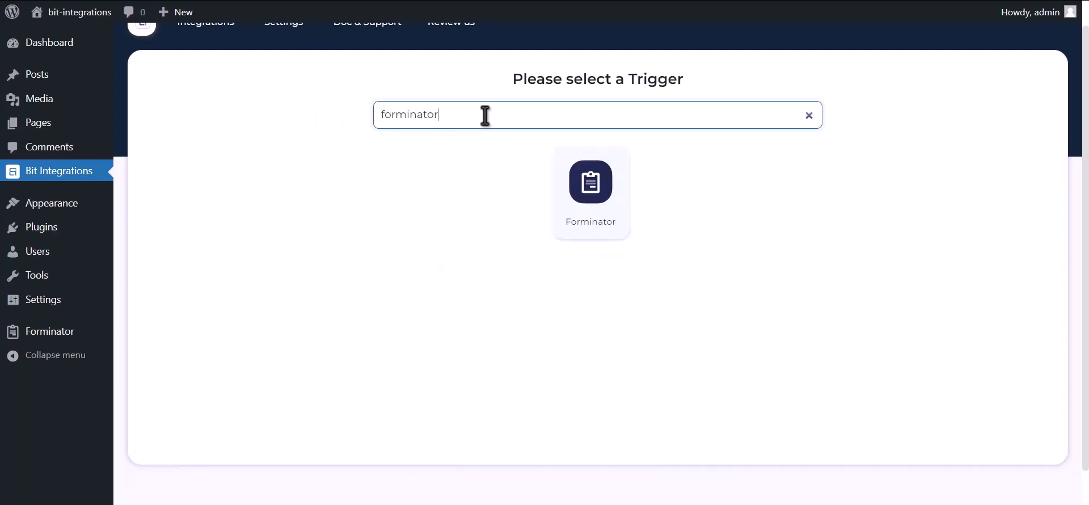
pyautogui.write('ator')
pyautogui.click(574, 194)
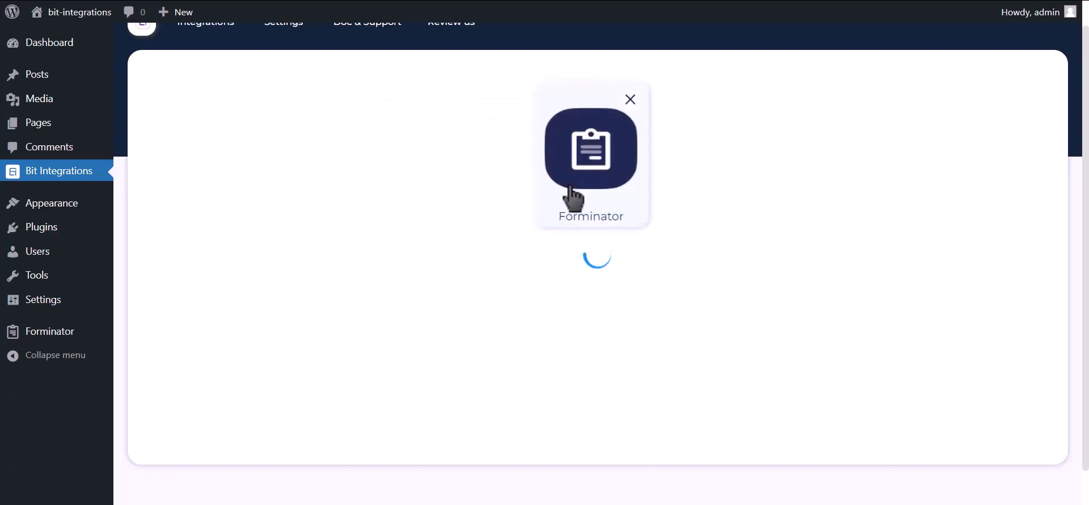
pyautogui.click(561, 292)
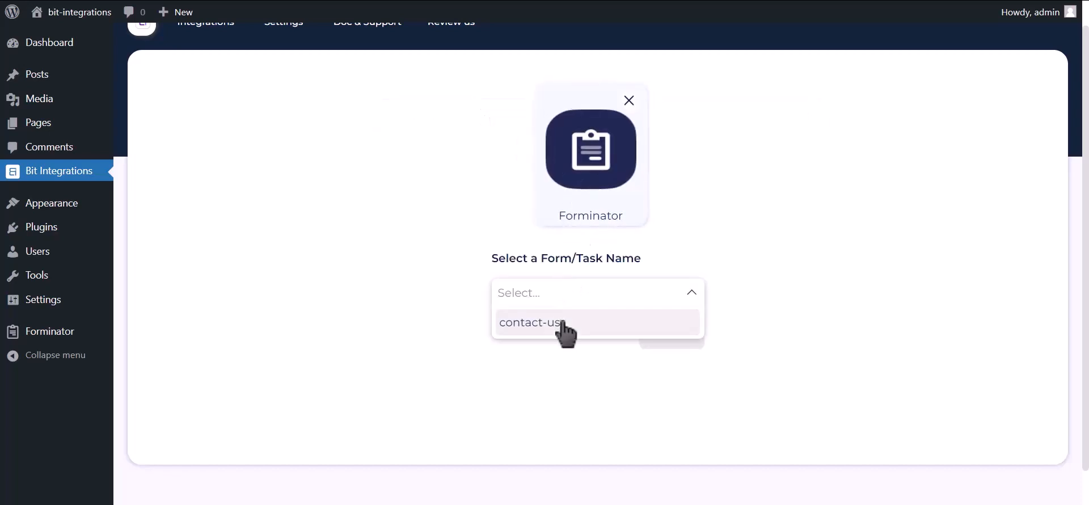
pyautogui.click(563, 326)
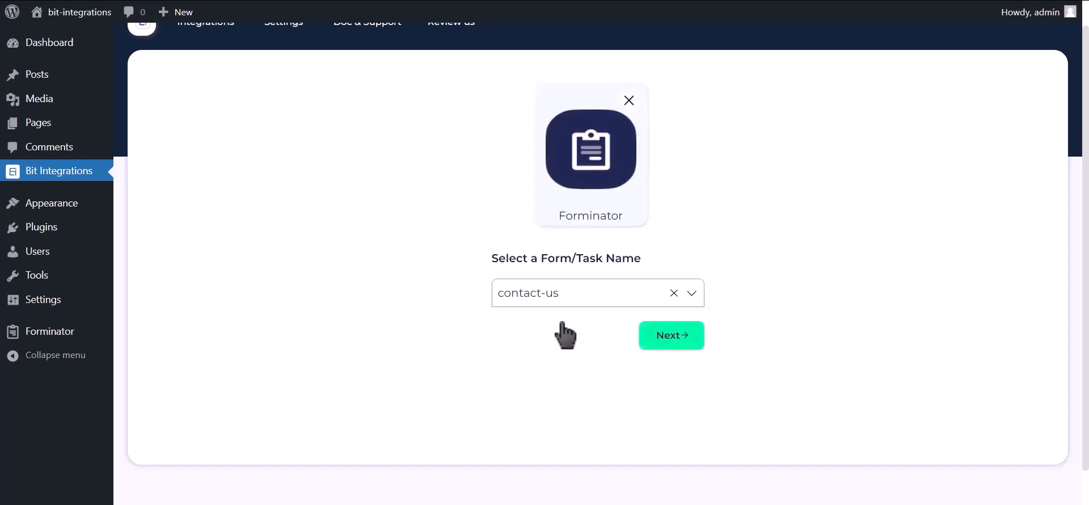
pyautogui.click(652, 340)
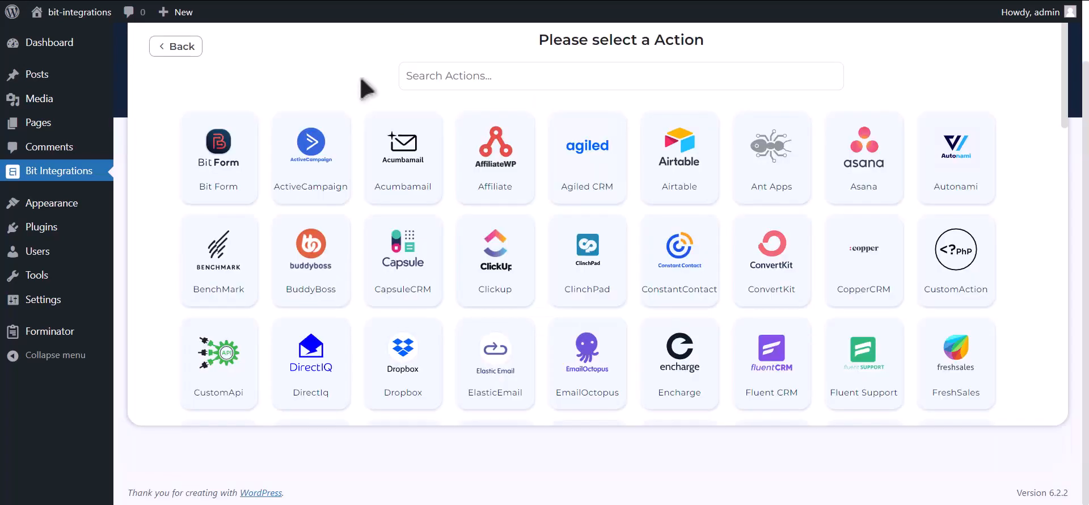
# Choose Mailup as the action and highlight its Client id and Client secret requirements
pyautogui.click(575, 65)
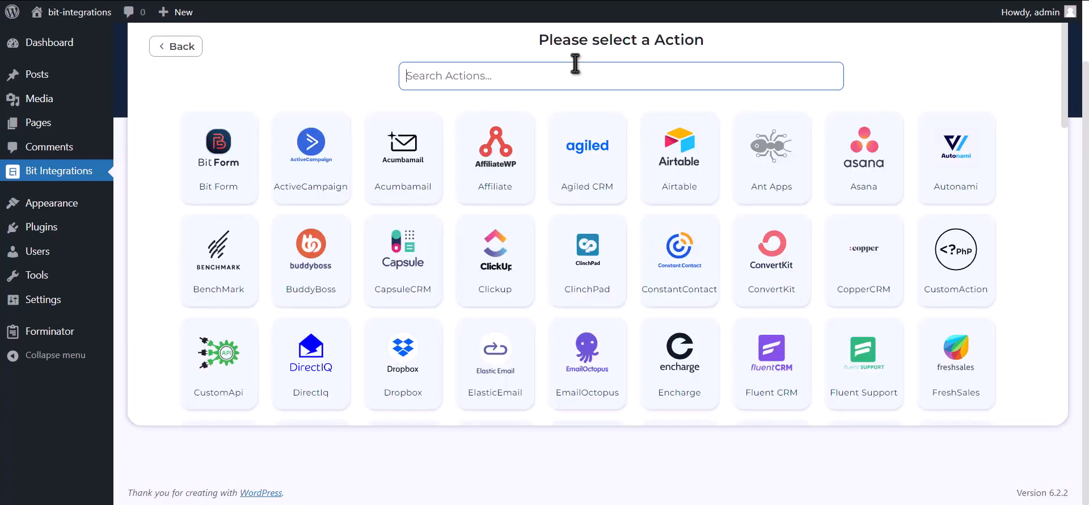
pyautogui.write('Mailup')
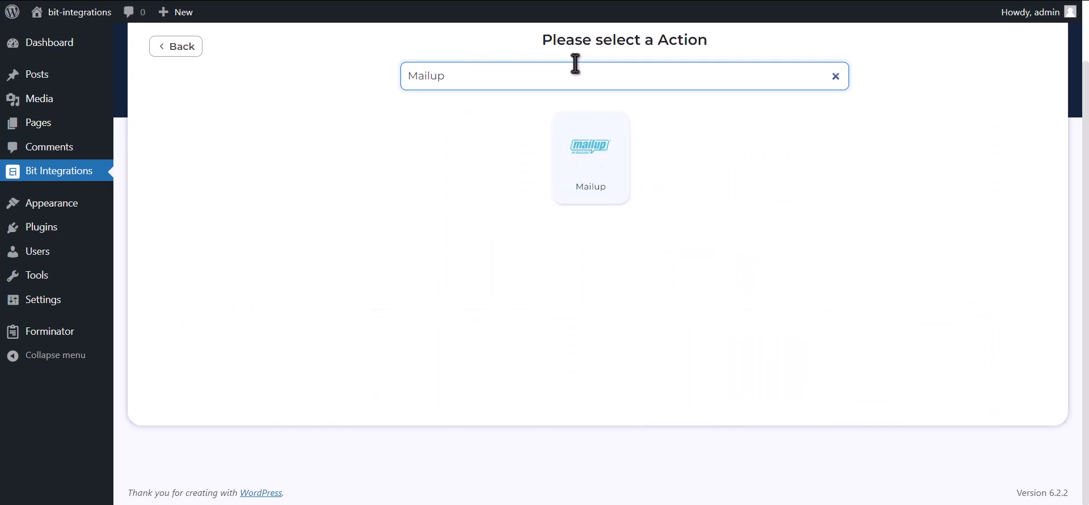
pyautogui.click(583, 171)
pyautogui.moveTo(155, 230); pyautogui.dragTo(214, 235)
pyautogui.moveTo(158, 285); pyautogui.dragTo(230, 282)
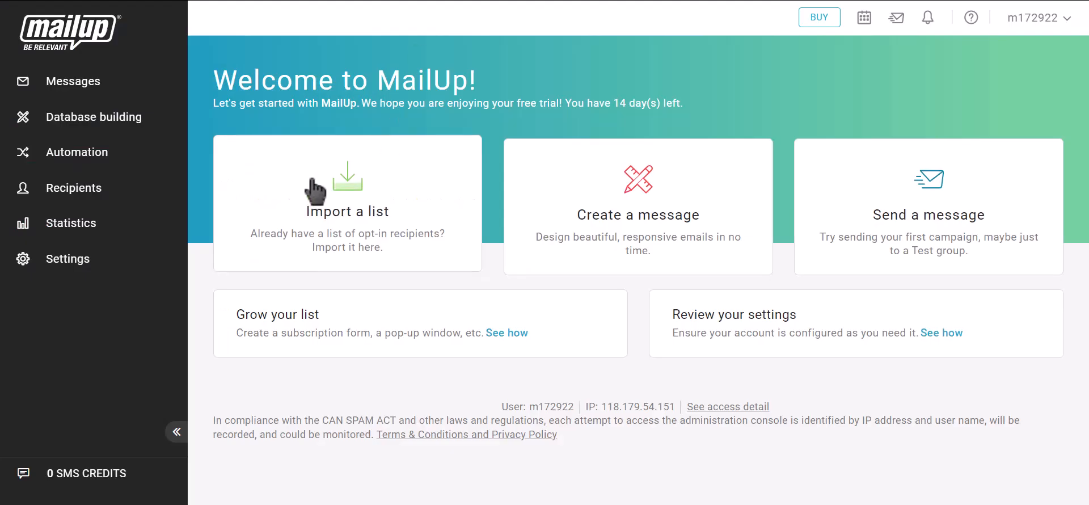
# Go to Settings > Advanced settings > Developer's corner in MailUp and start a new API key
pyautogui.click(92, 274)
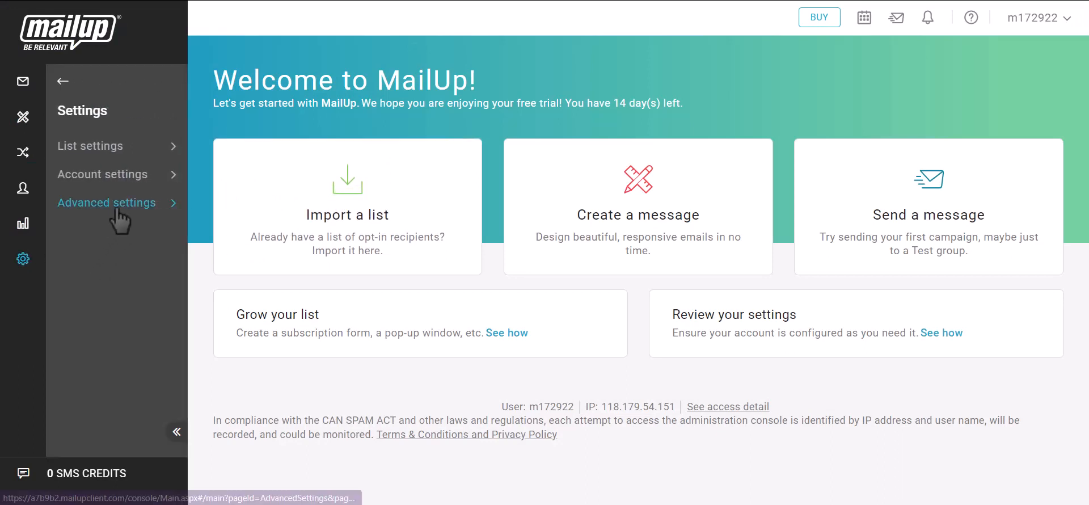
pyautogui.click(116, 208)
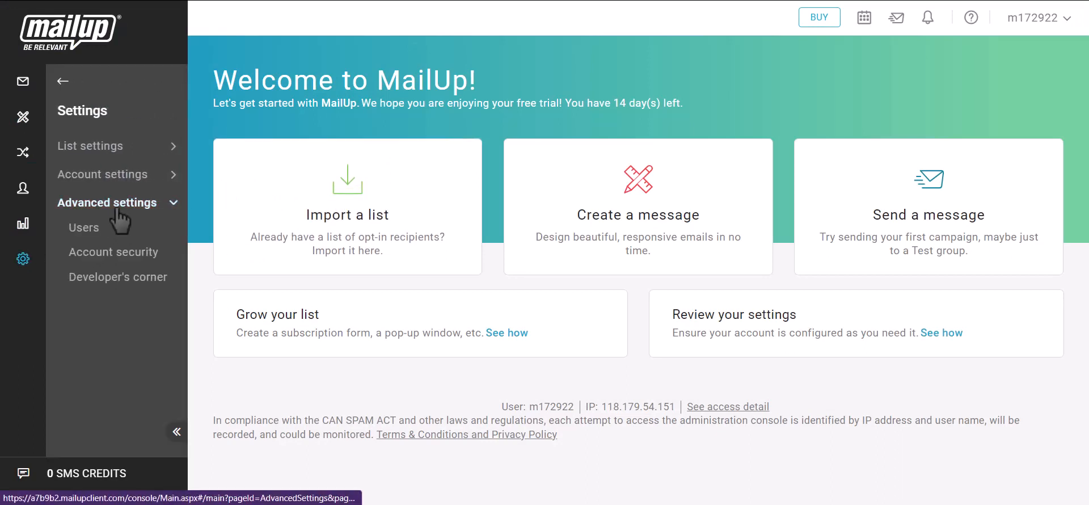
pyautogui.click(127, 282)
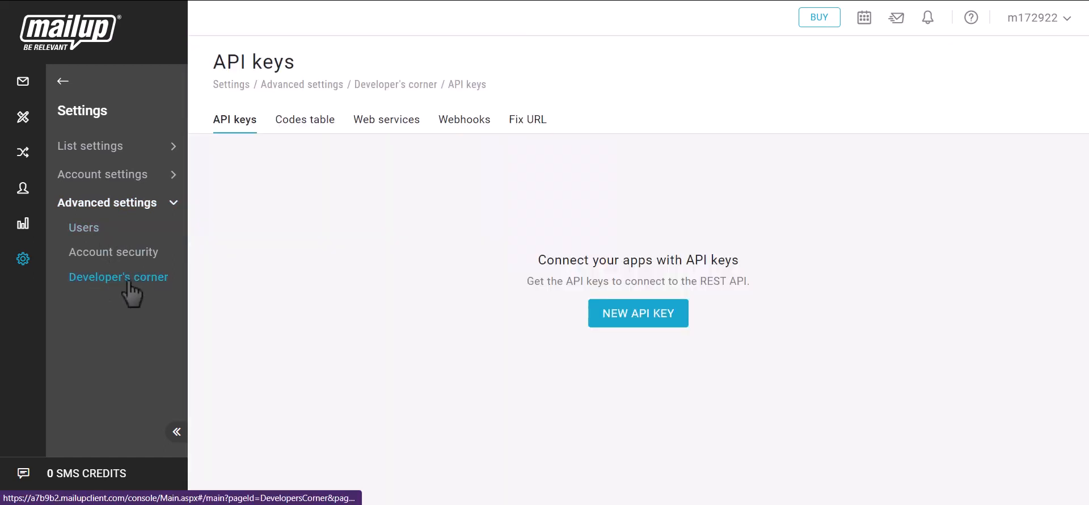
pyautogui.click(653, 321)
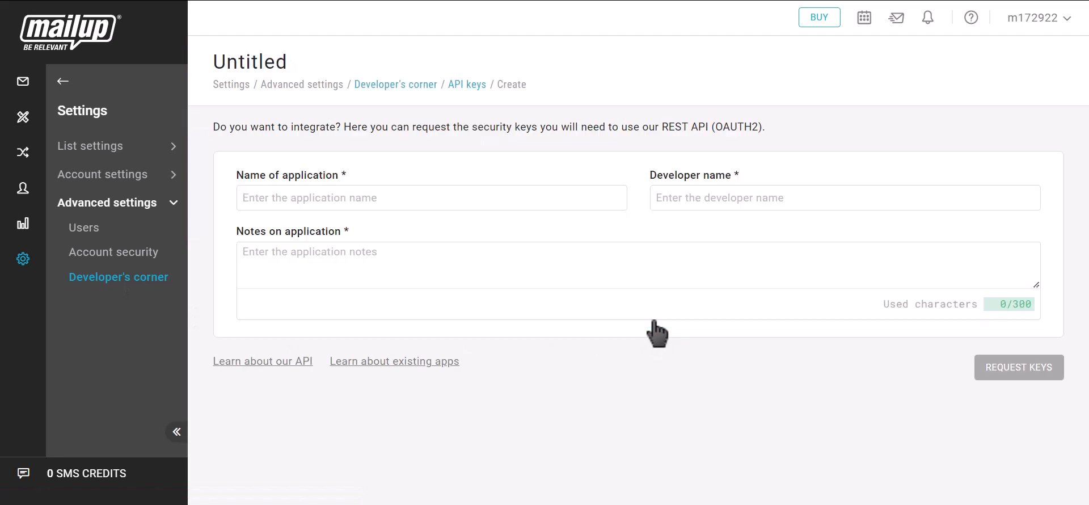
# Create the 'Bit Integrations' API application with developer 'Bit' and notes, and request its keys
pyautogui.click(366, 201)
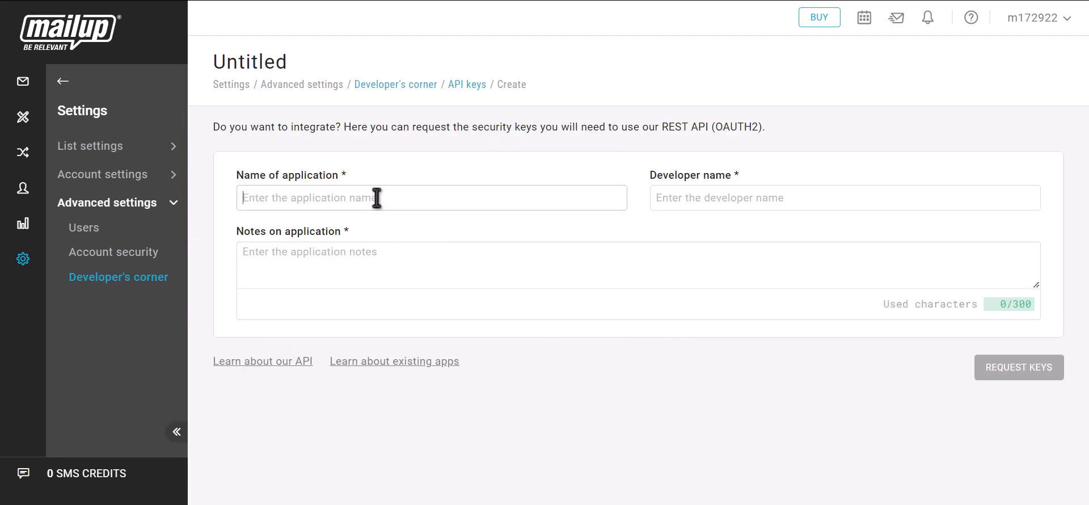
pyautogui.write('Bi')
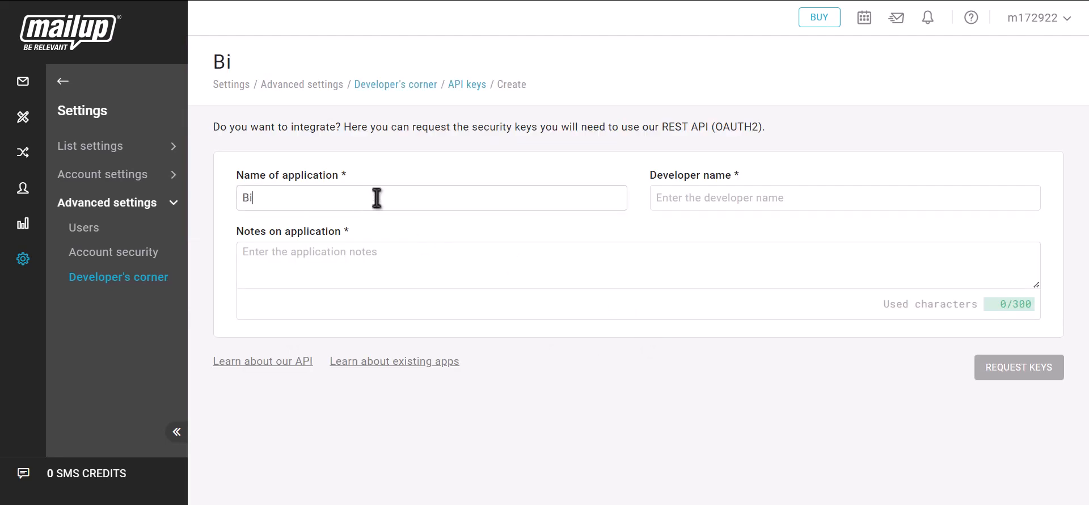
pyautogui.write('t Inte')
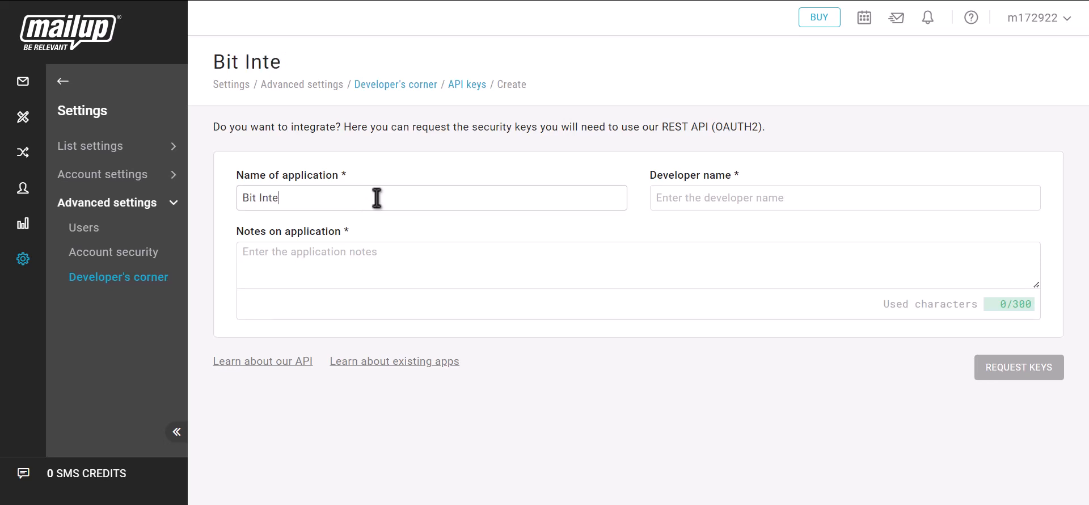
pyautogui.write('grations')
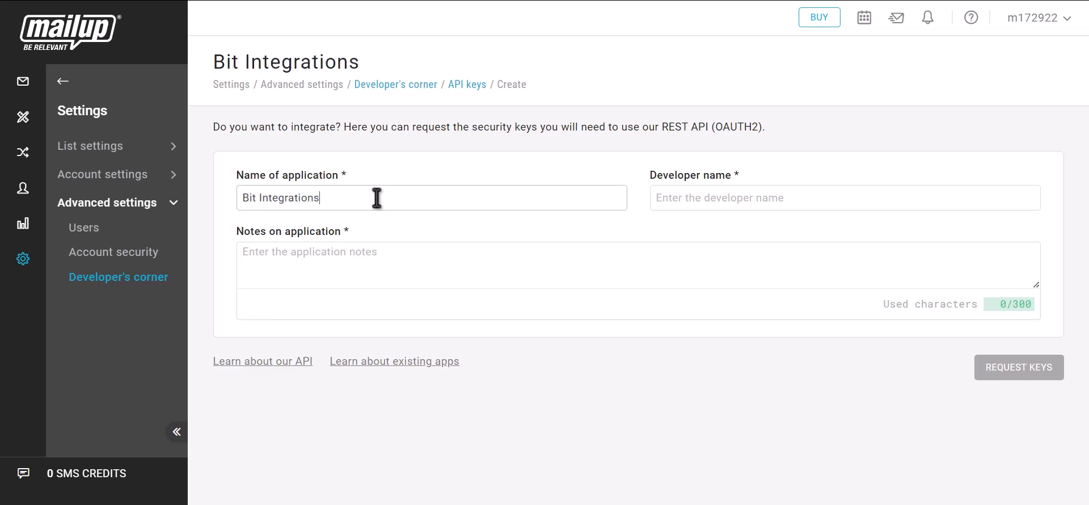
pyautogui.click(722, 205)
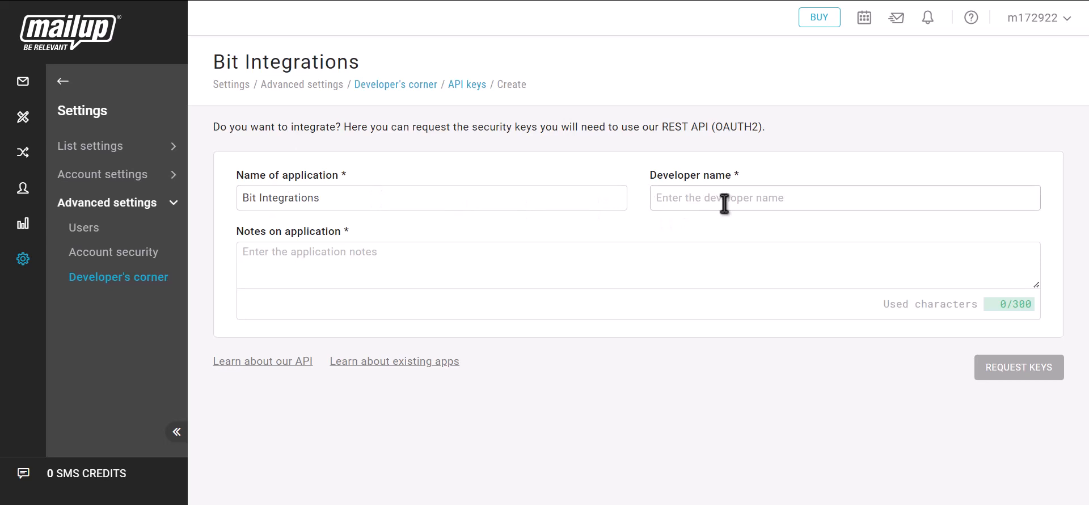
pyautogui.write('Bit Integrations')
pyautogui.click(344, 272)
pyautogui.write('B')
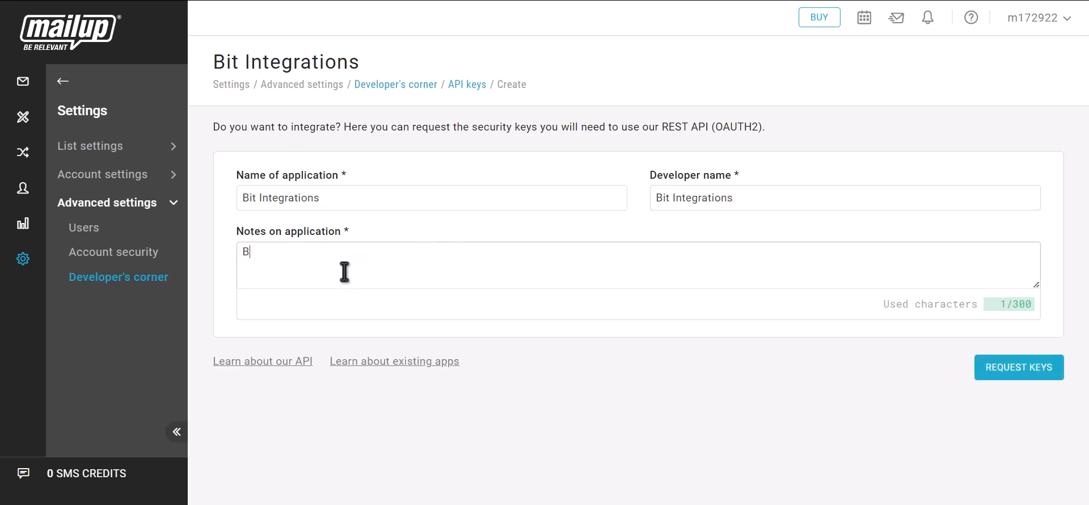
pyautogui.write('it integrations')
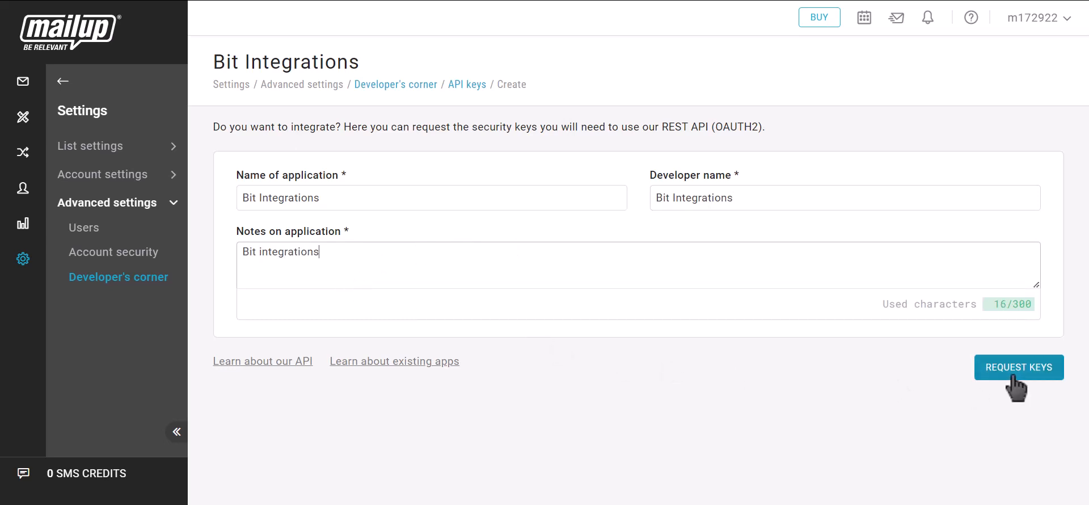
pyautogui.click(1032, 378)
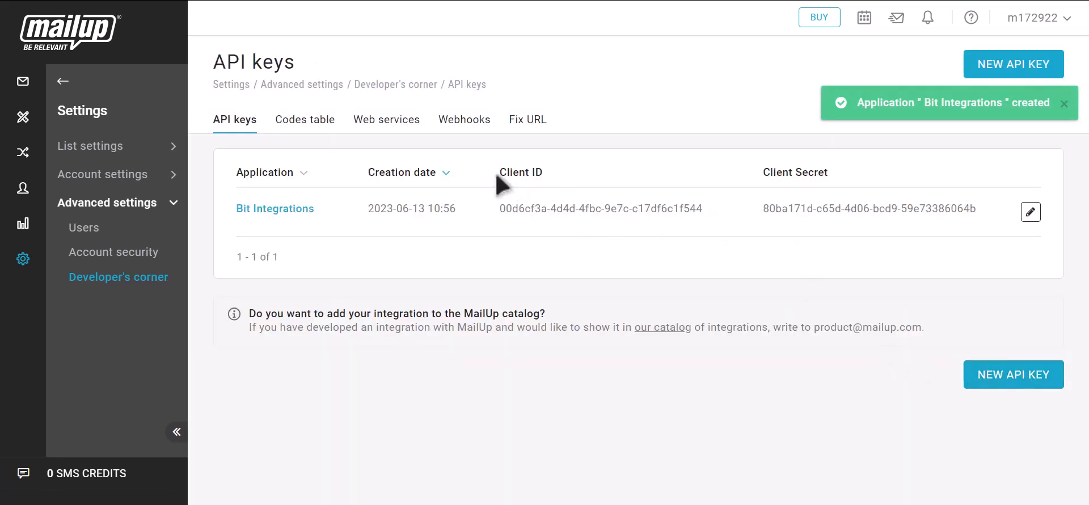
# Copy the new MailUp client ID into the Mailup Client id field
pyautogui.moveTo(496, 173); pyautogui.dragTo(548, 175)
pyautogui.click(715, 208)
pyautogui.hotkey('alt', 'Tab')
pyautogui.click(267, 256)
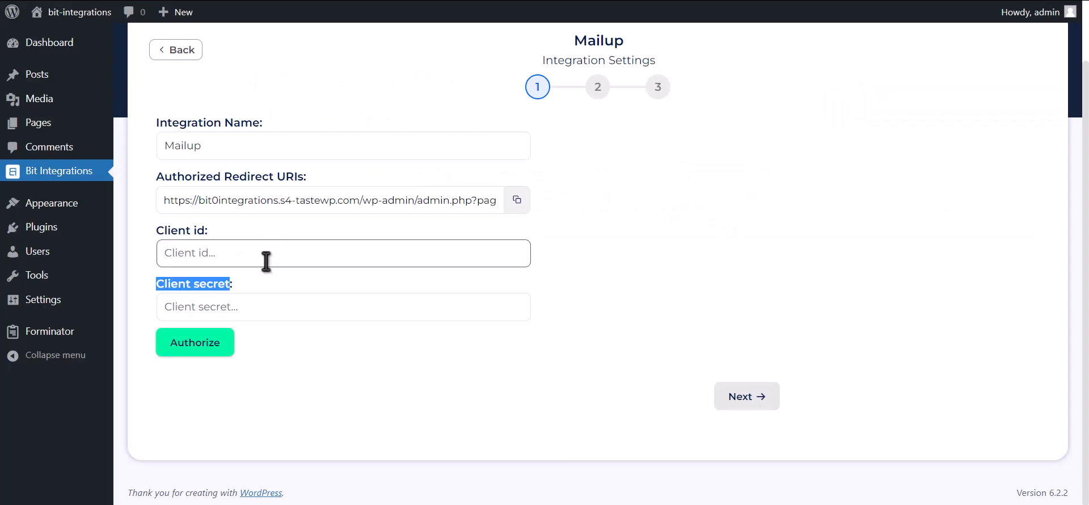
pyautogui.hotkey('ctrl', 'v')
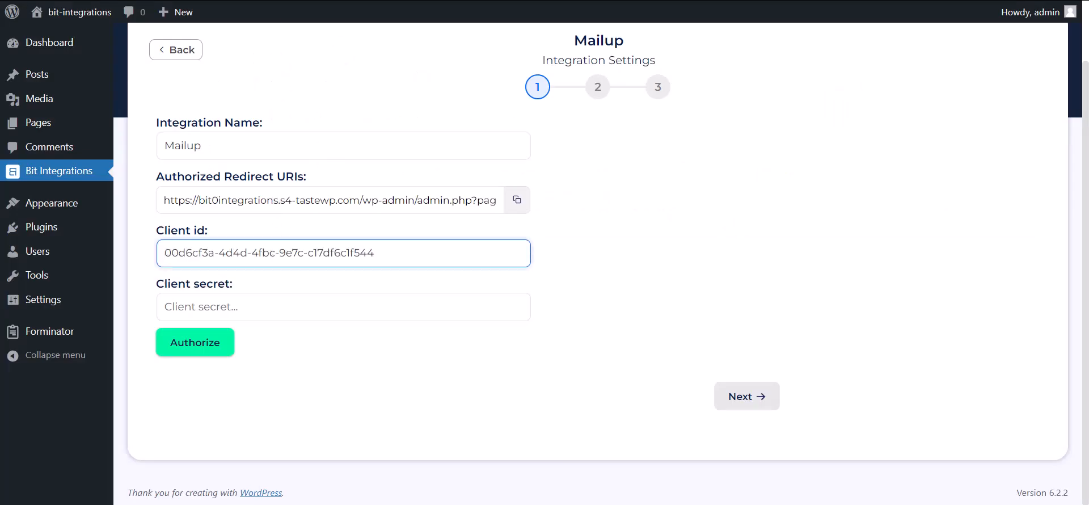
# Paste the MailUp client secret into Client secret and authorize, opening MailUp's login window
pyautogui.hotkey('alt', 'Tab')
pyautogui.moveTo(763, 173); pyautogui.dragTo(827, 176)
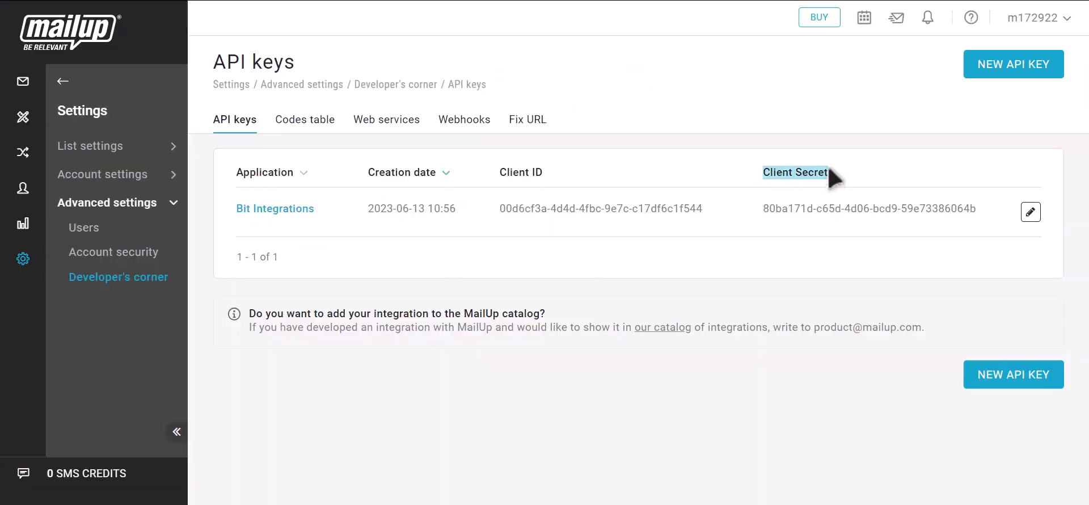
pyautogui.click(990, 209)
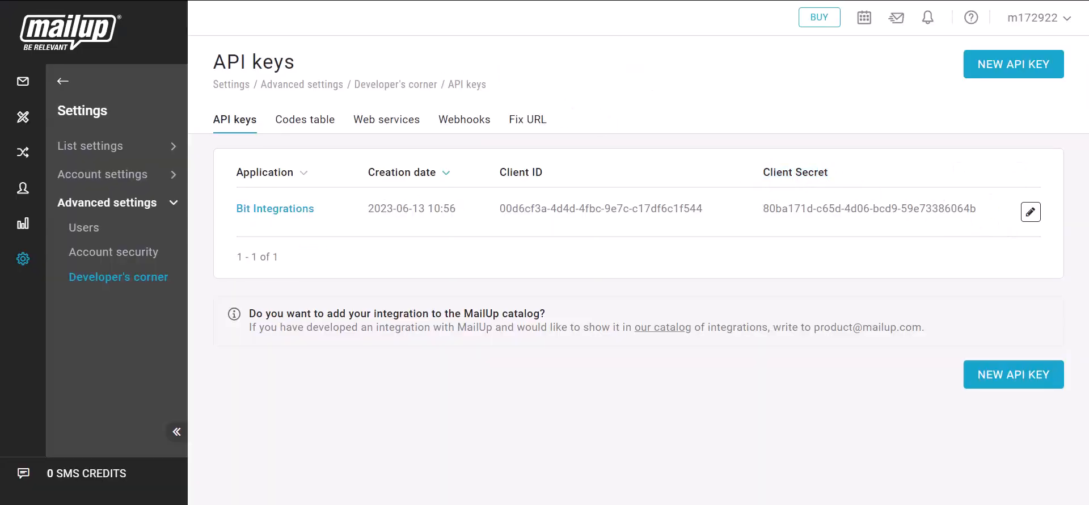
pyautogui.hotkey('alt', 'Tab')
pyautogui.click(255, 313)
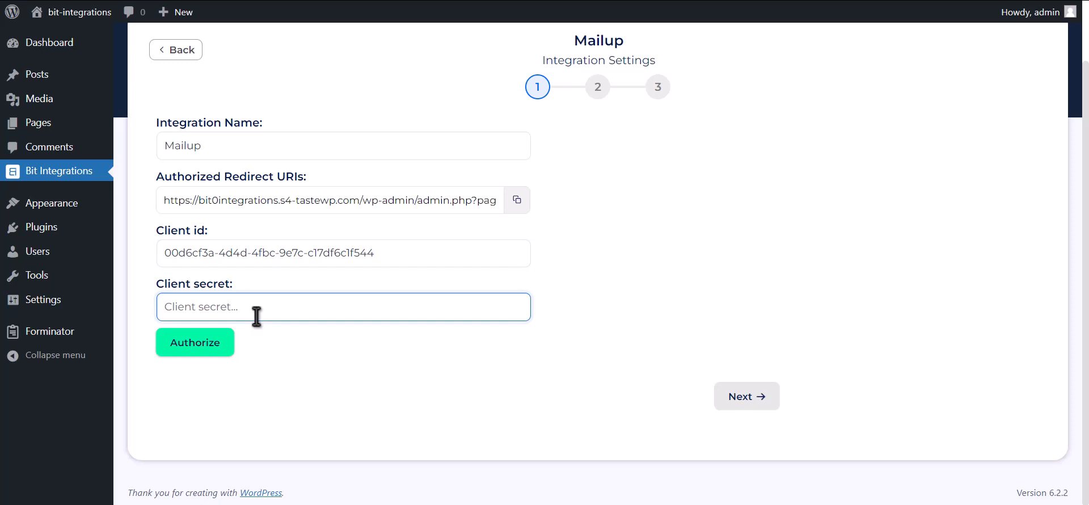
pyautogui.hotkey('ctrl', 'v')
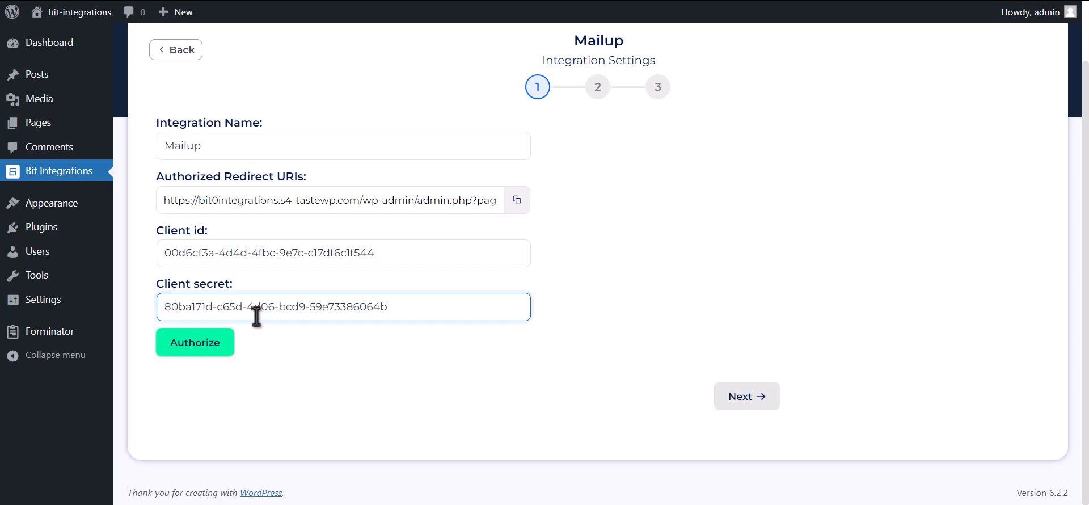
pyautogui.click(193, 347)
pyautogui.click(205, 199)
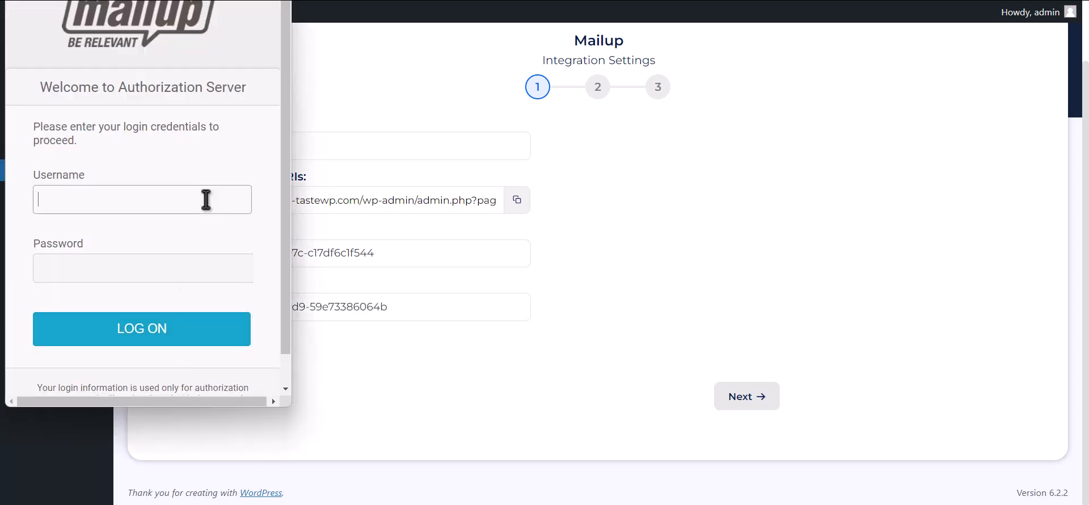
# Log on to MailUp with the saved credentials and confirm granting Bit Integrations access
pyautogui.click(253, 235)
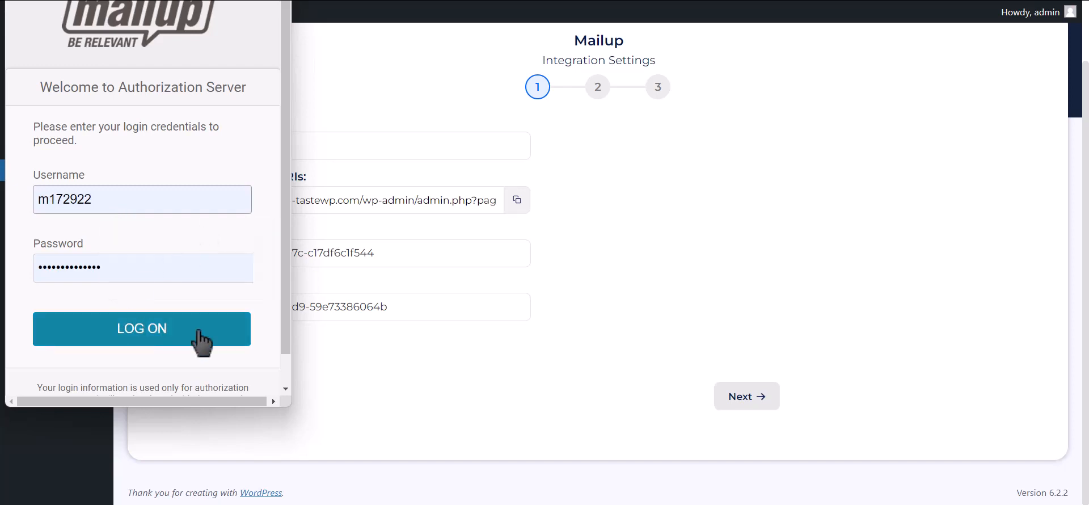
pyautogui.click(164, 337)
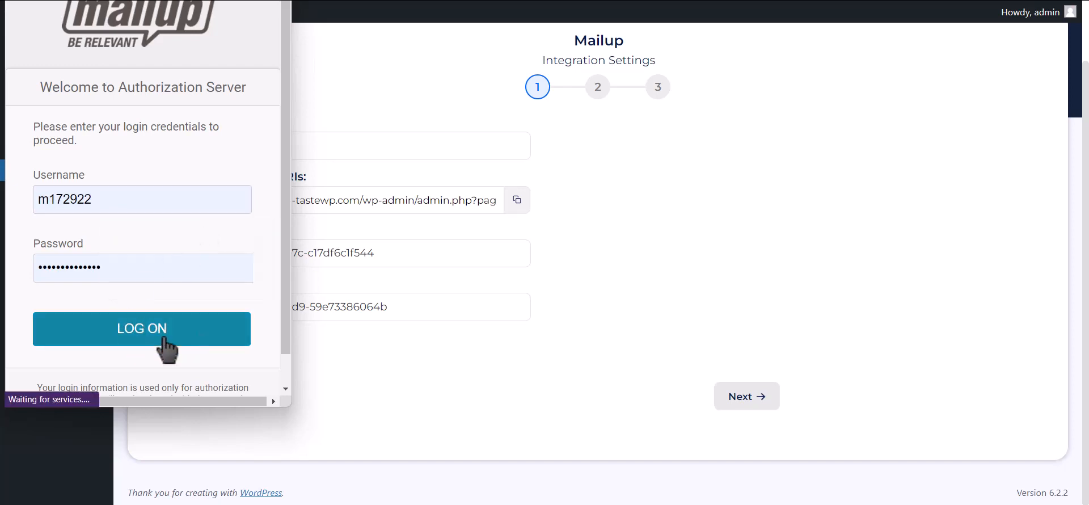
pyautogui.click(210, 214)
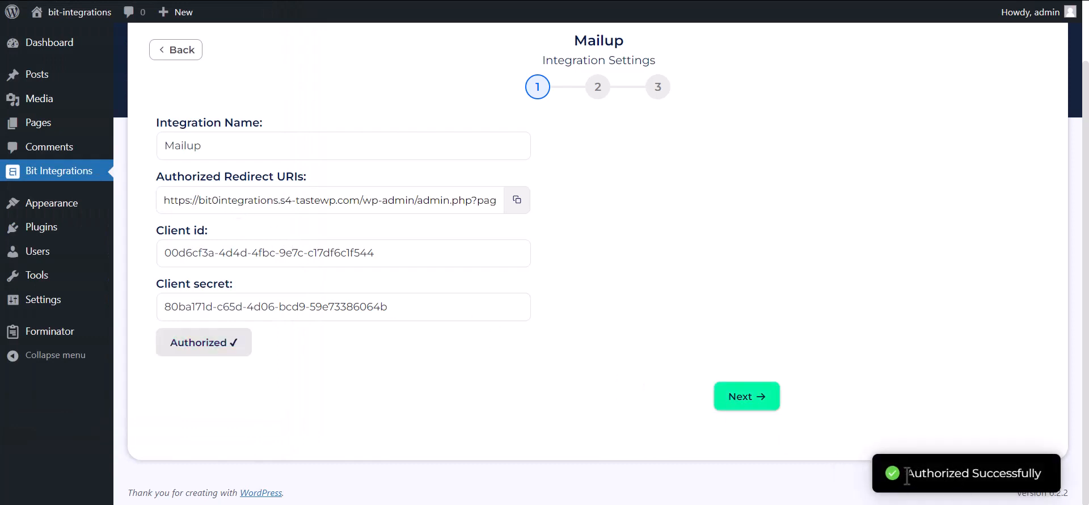
# Advance to list settings and select the MailUp News list with the TEST group
pyautogui.moveTo(906, 475); pyautogui.dragTo(1045, 476)
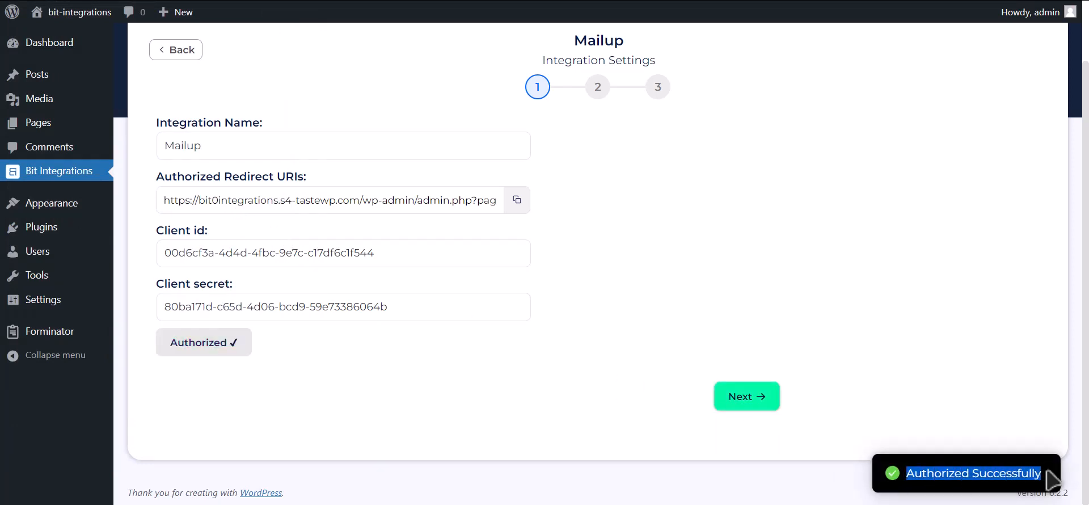
pyautogui.click(762, 404)
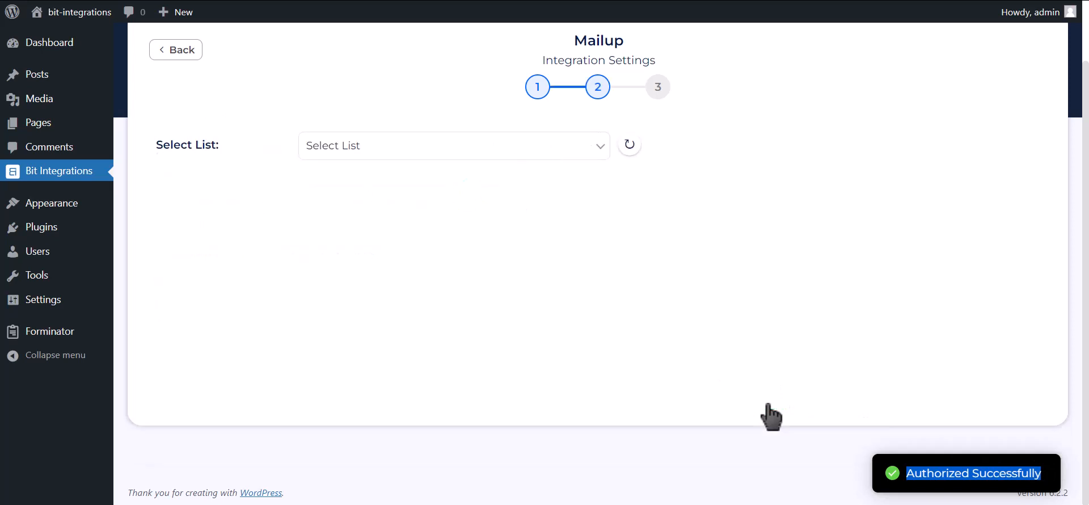
pyautogui.click(445, 152)
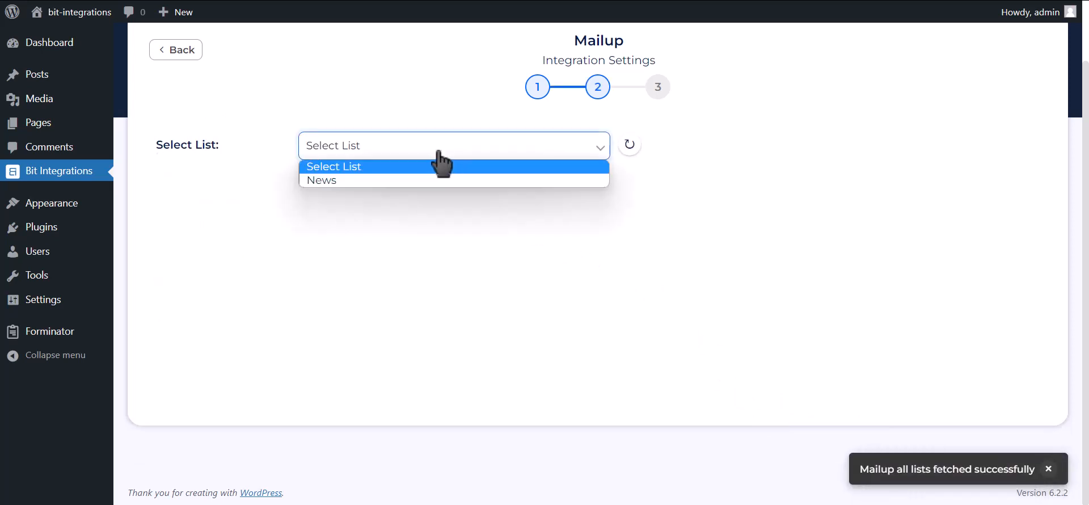
pyautogui.click(403, 180)
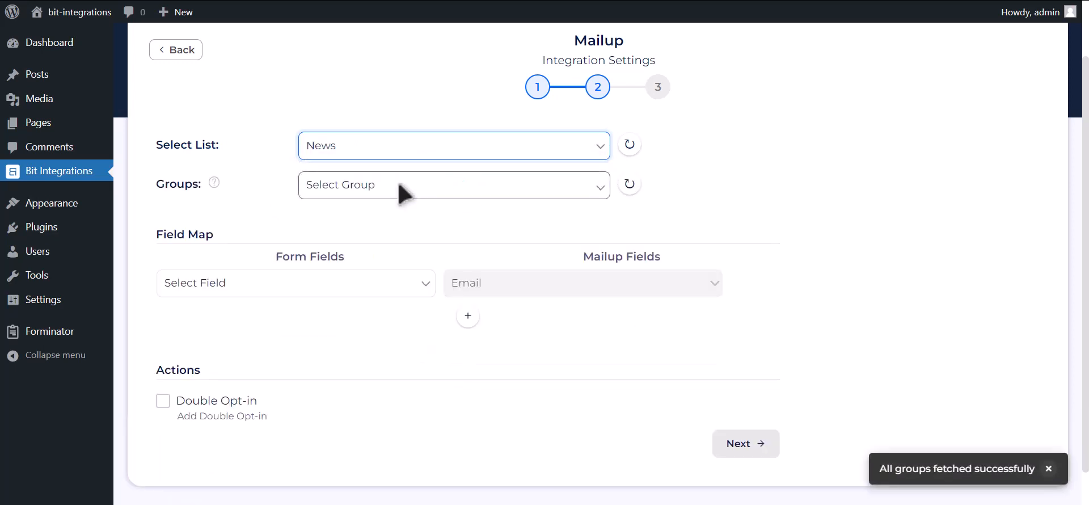
pyautogui.click(448, 193)
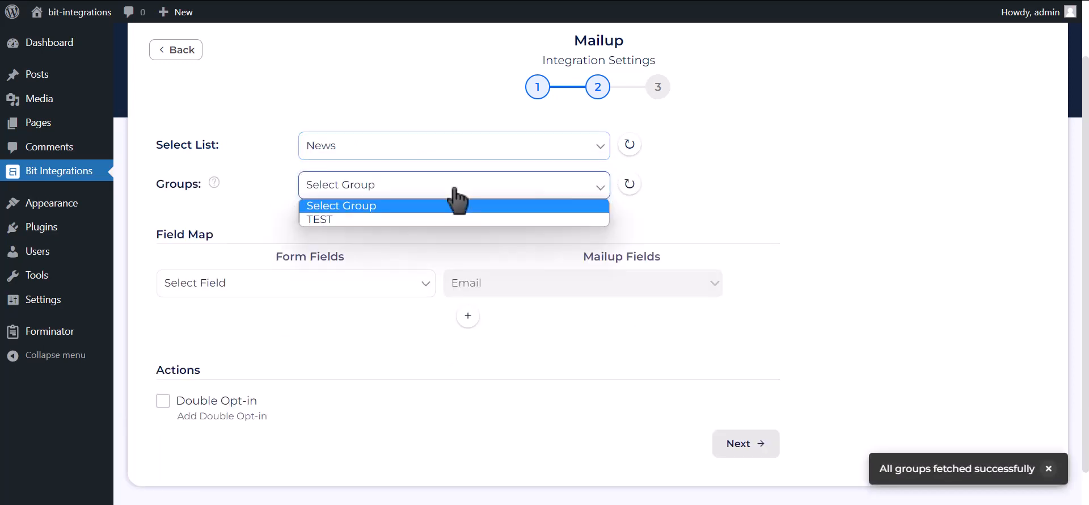
pyautogui.click(385, 222)
pyautogui.click(312, 284)
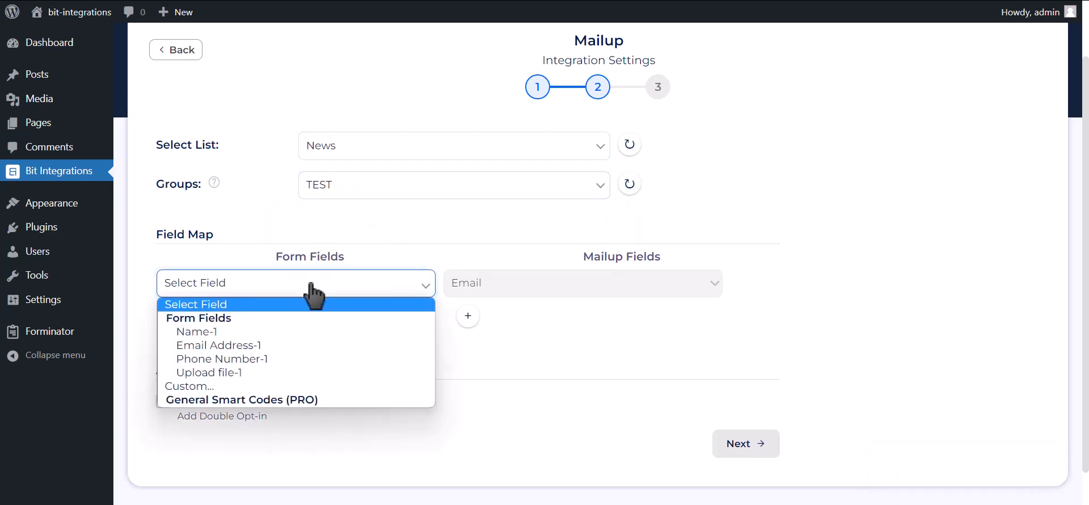
# Map Email Address-1 to Email and Name-1 to MailUp's Last Name
pyautogui.click(258, 344)
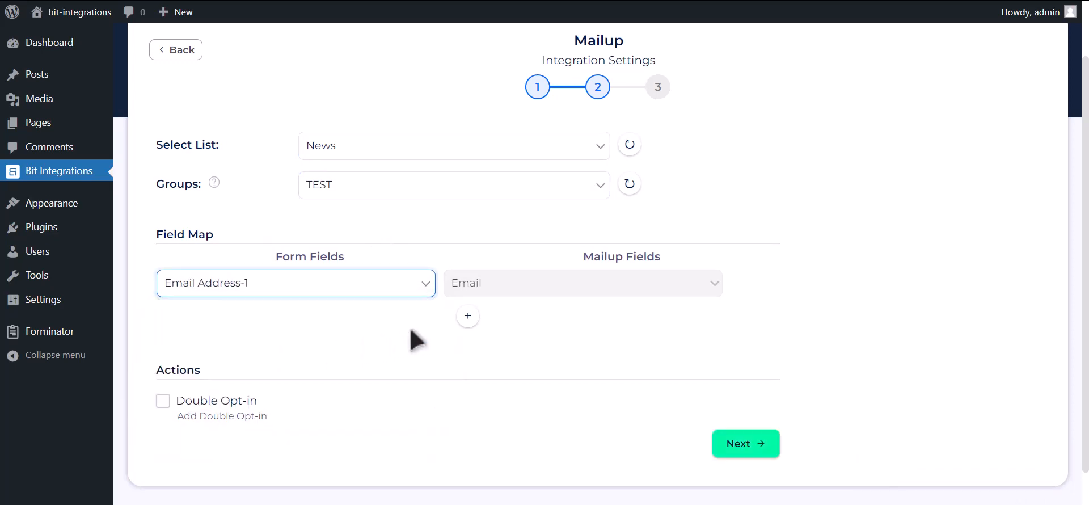
pyautogui.scroll(-1, 431, 323)
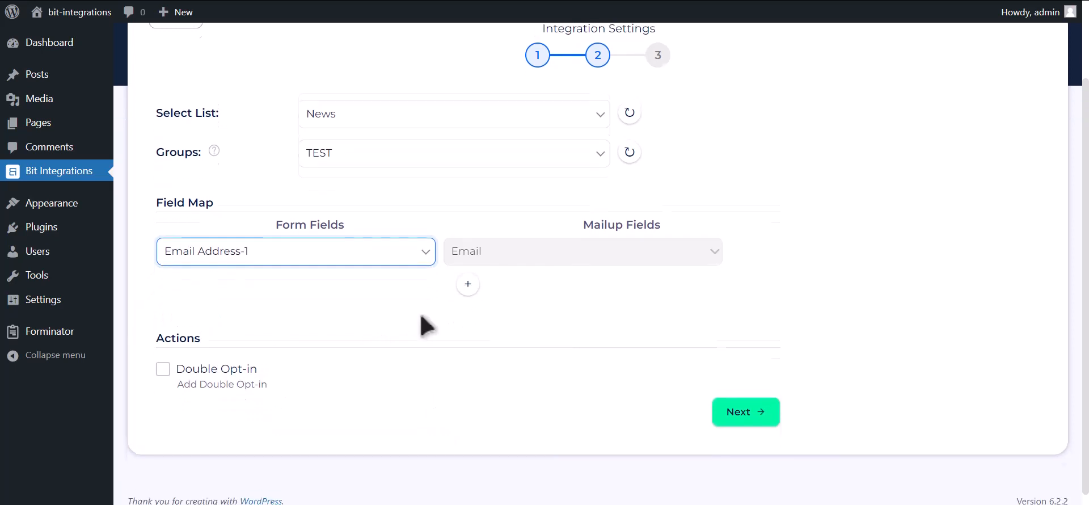
pyautogui.click(466, 276)
pyautogui.click(428, 281)
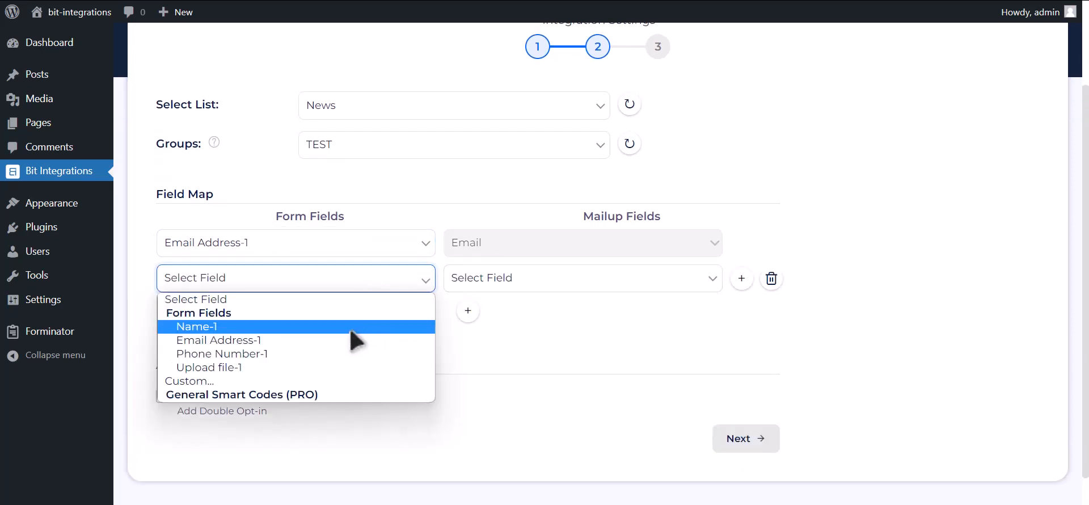
pyautogui.click(352, 328)
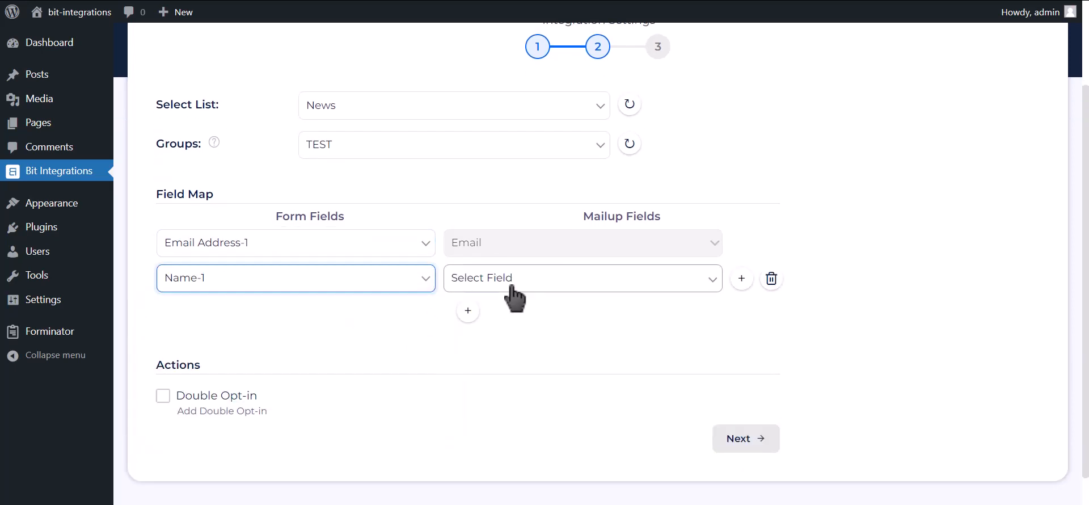
pyautogui.click(512, 286)
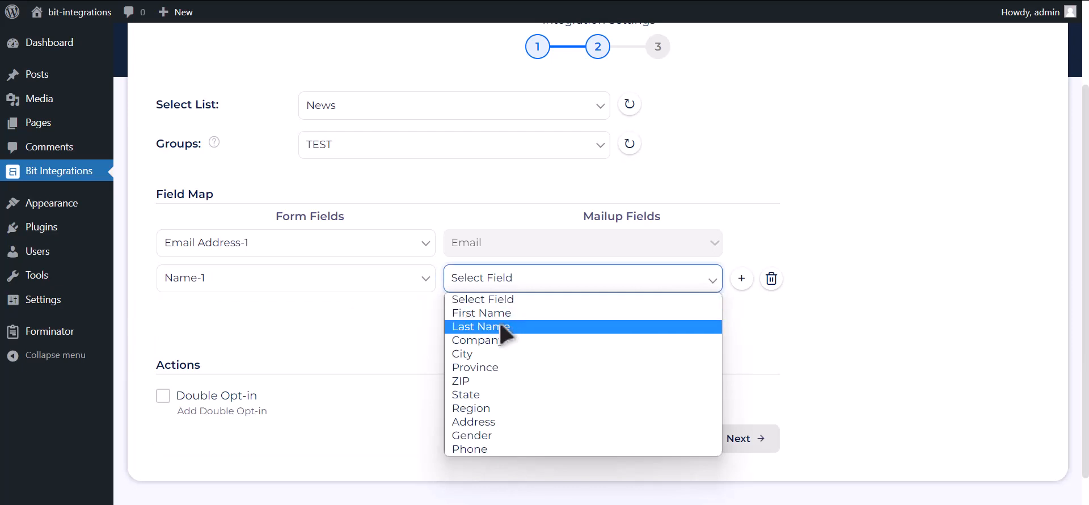
pyautogui.click(506, 327)
# Map Phone Number-1 to MailUp's Phone field and advance to the final step
pyautogui.click(467, 311)
pyautogui.click(295, 317)
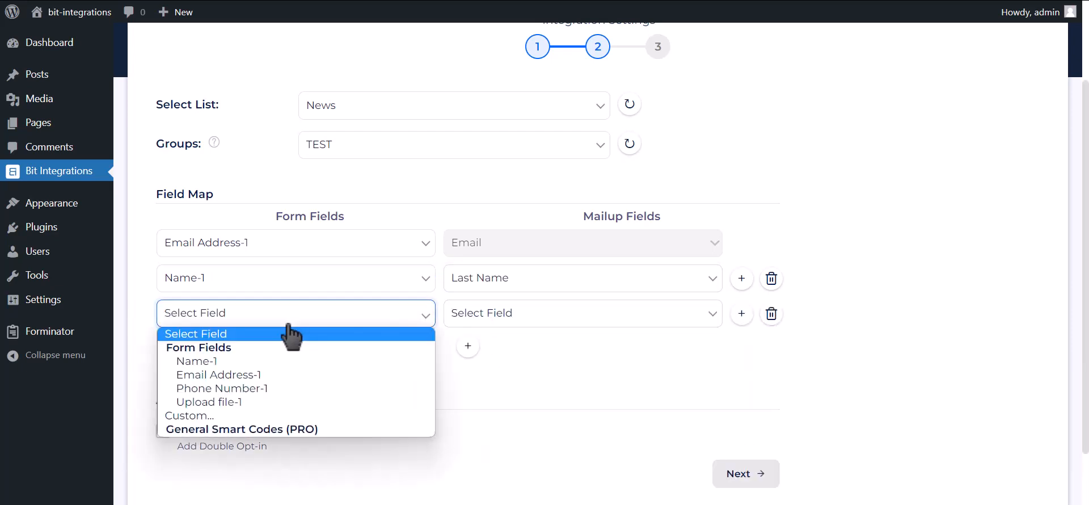
pyautogui.click(261, 386)
pyautogui.click(483, 321)
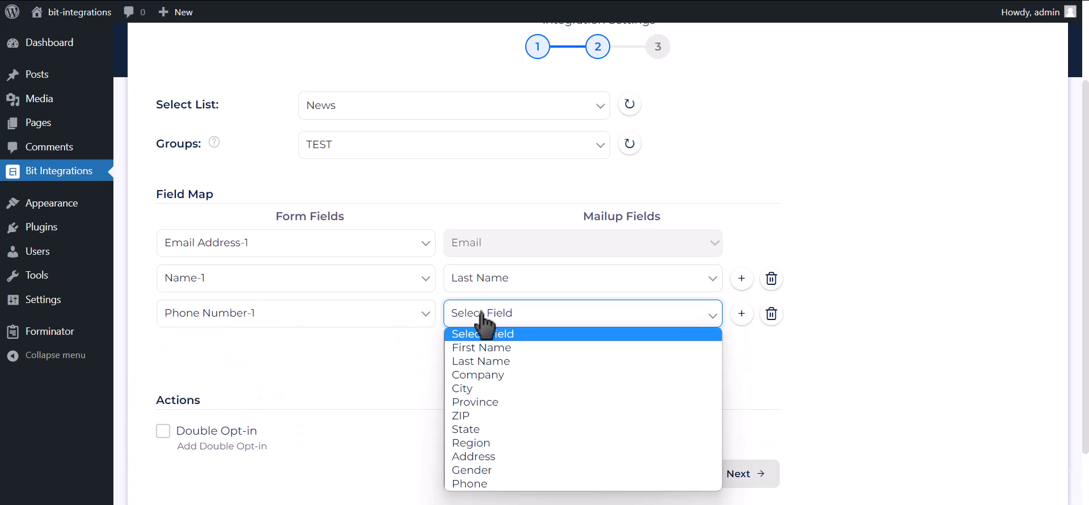
pyautogui.click(476, 483)
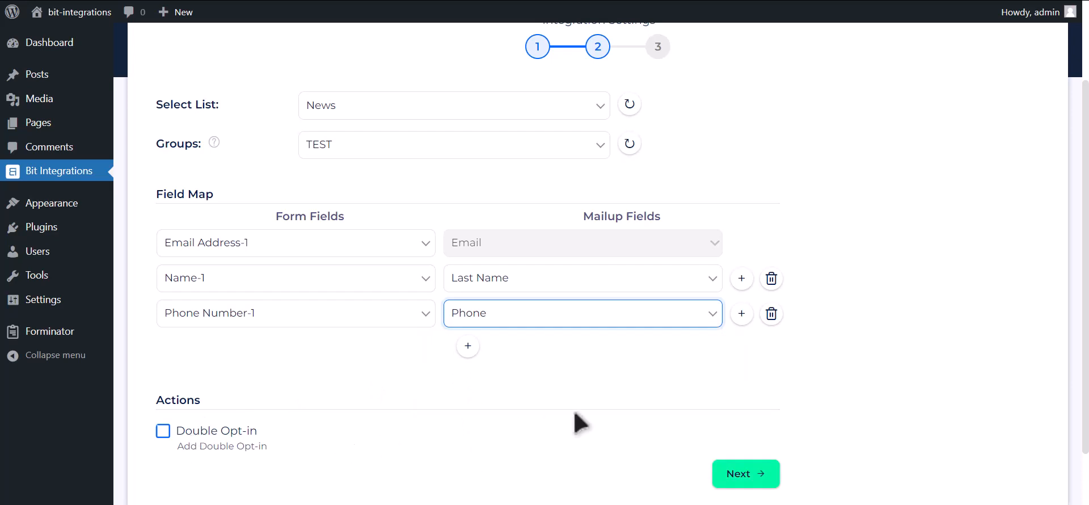
pyautogui.click(755, 481)
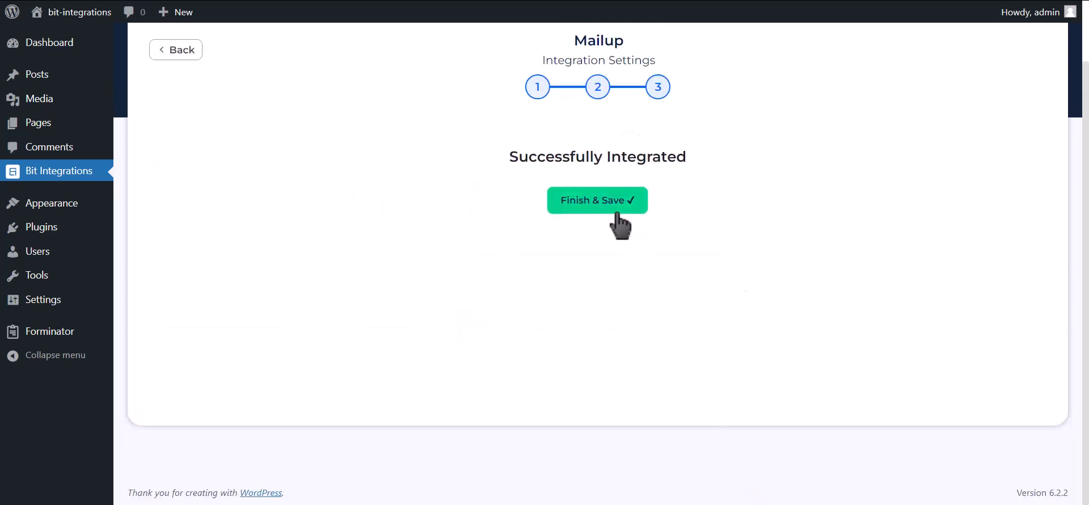
# Finish and save the MailUp integration
pyautogui.click(617, 213)
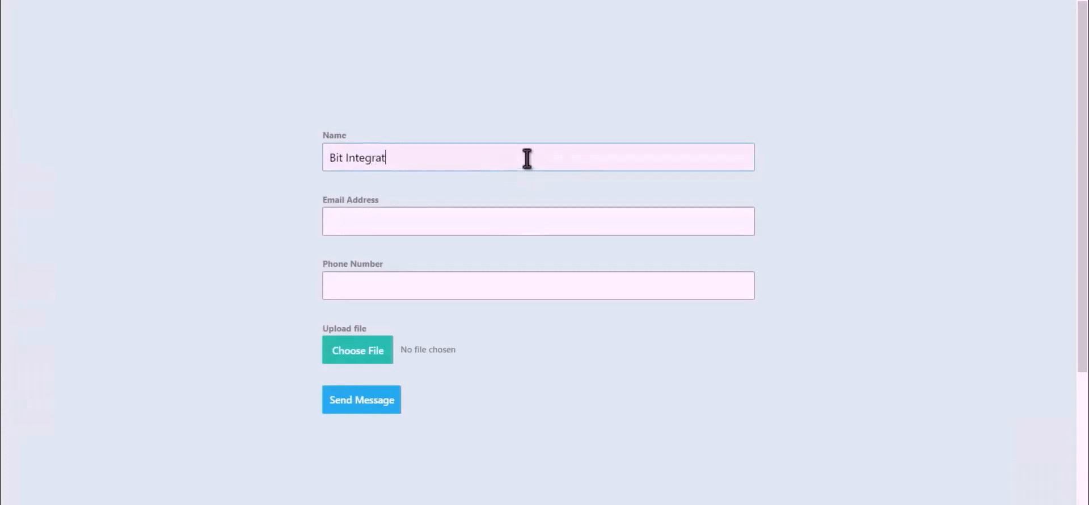
# Fill in the contact's email and phone, attach Bit Integrations.png, and send the message
pyautogui.click(527, 219)
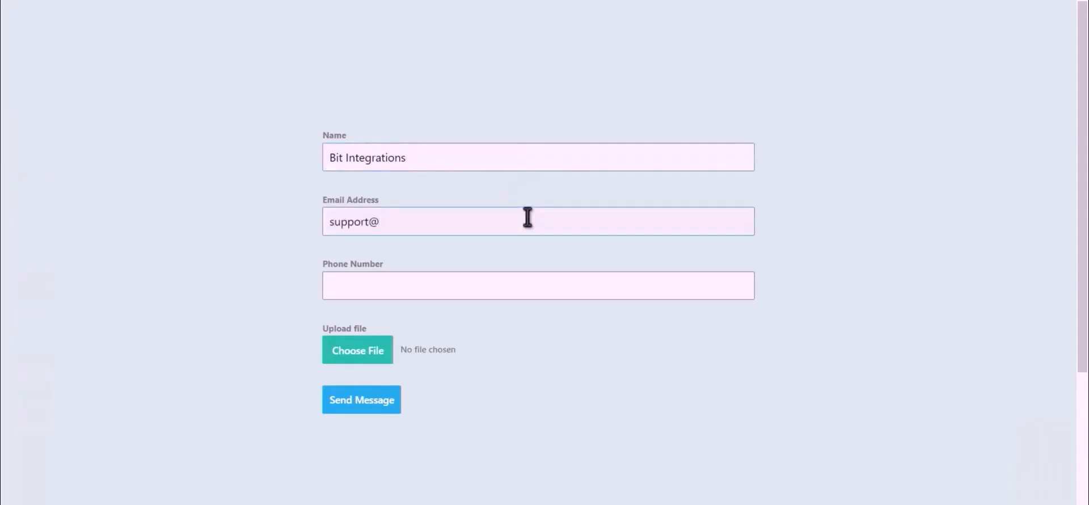
pyautogui.click(475, 289)
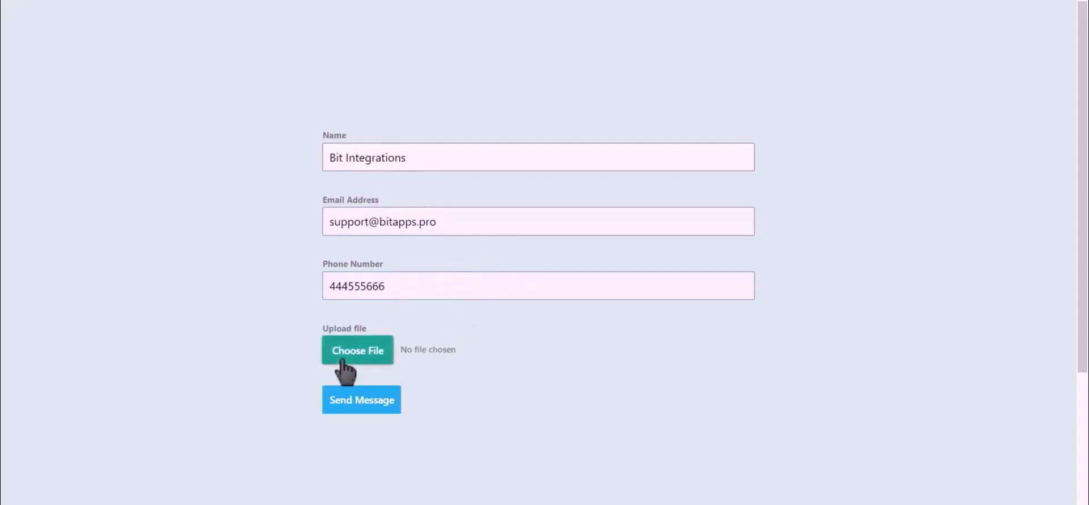
pyautogui.click(359, 354)
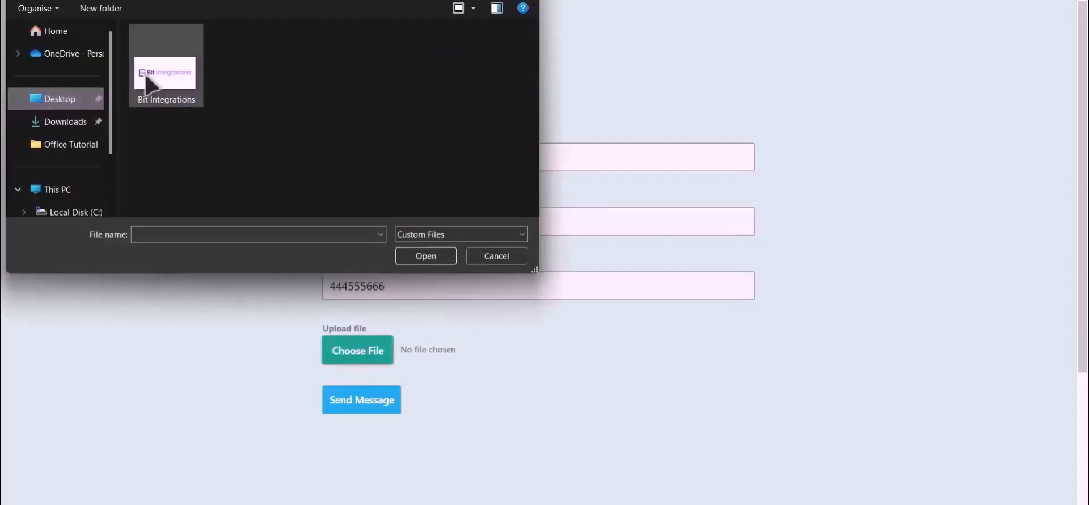
pyautogui.doubleClick(171, 77)
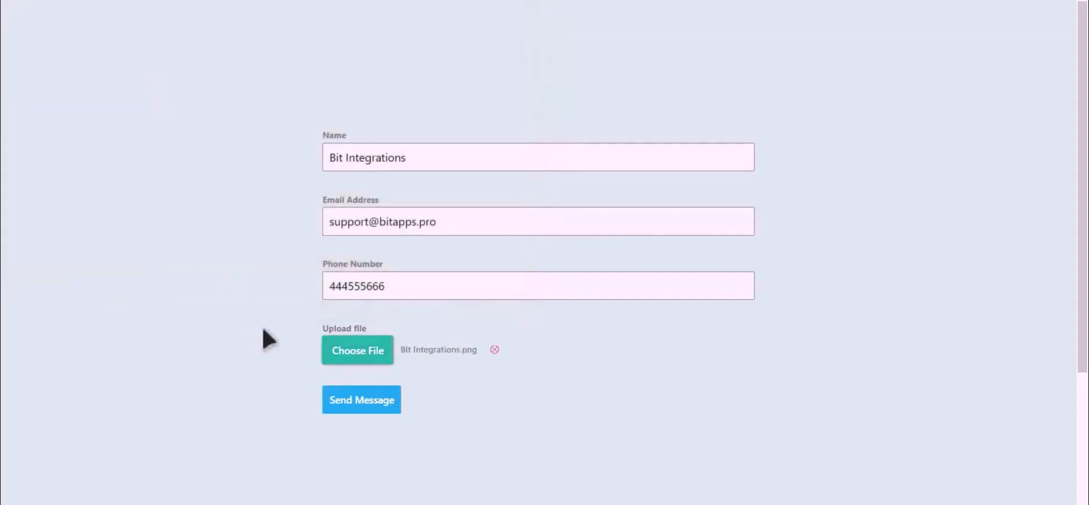
pyautogui.click(361, 402)
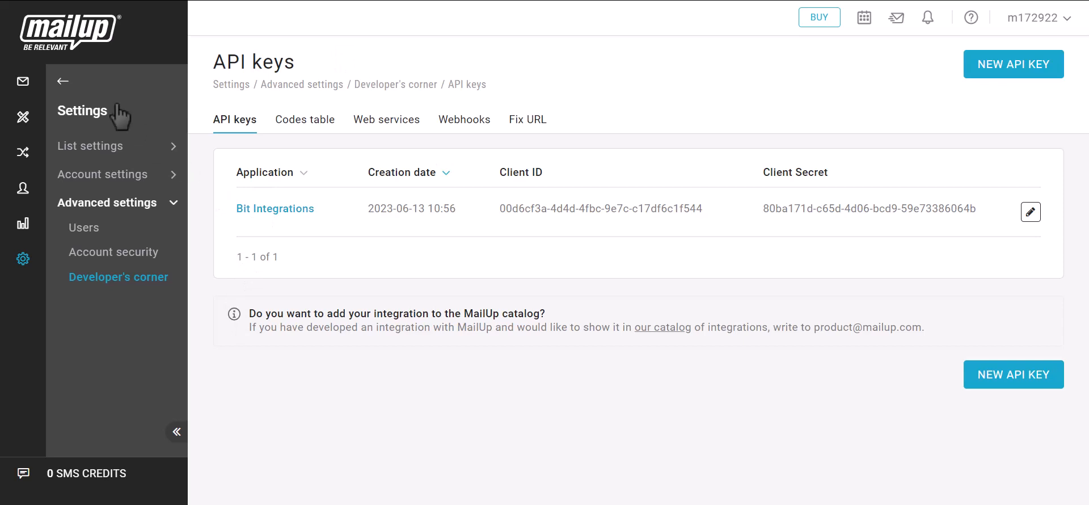
# Leave Settings and display MailUp's Subscribed email recipients list
pyautogui.click(63, 82)
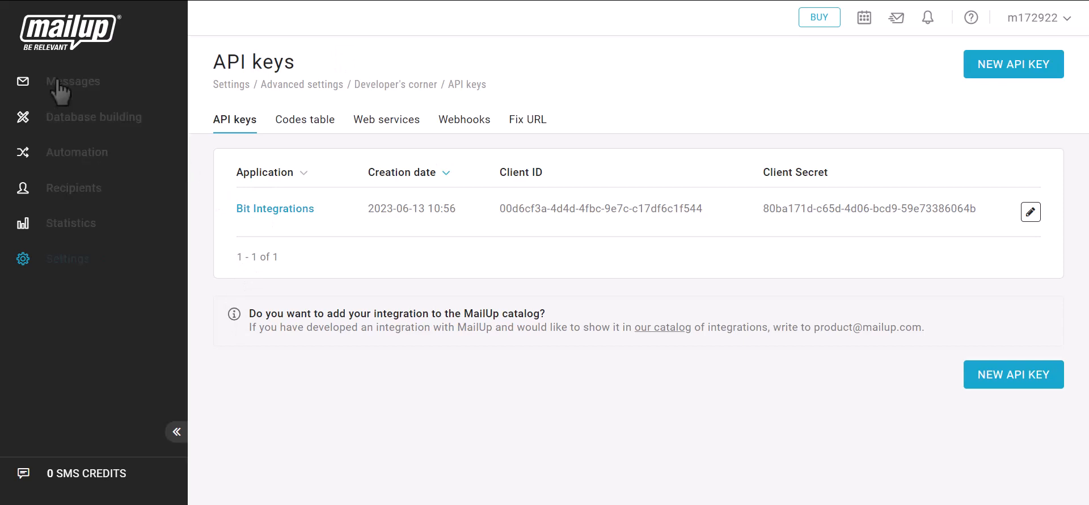
pyautogui.click(67, 190)
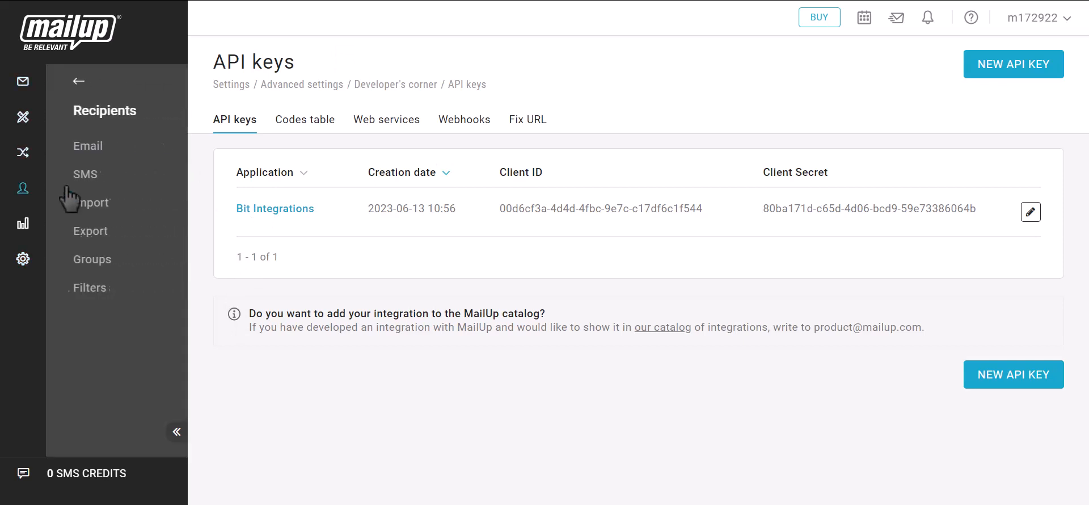
pyautogui.click(79, 159)
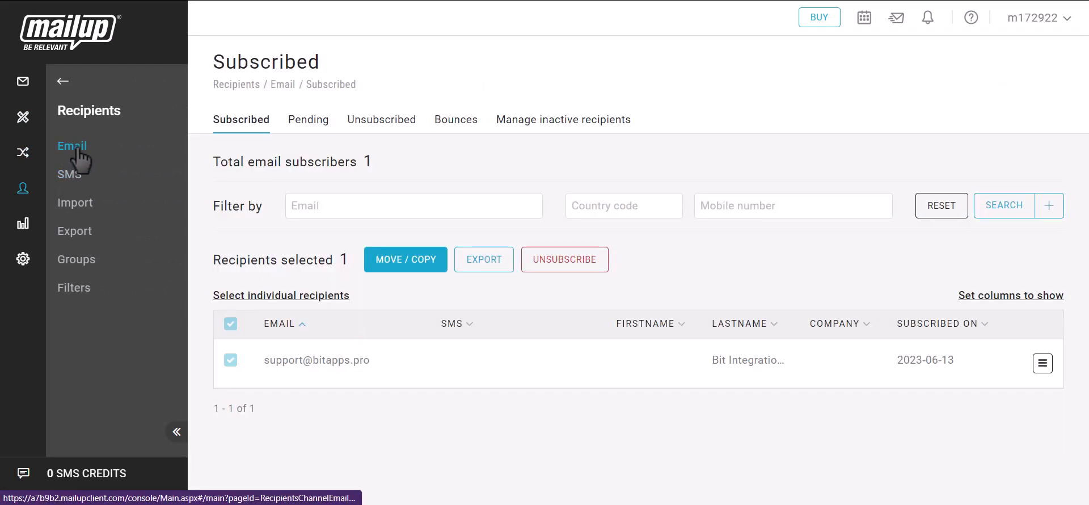
# Highlight the new subscriber's email address and last name 'Bit Integrations' to confirm the sync
pyautogui.moveTo(262, 360); pyautogui.dragTo(364, 358)
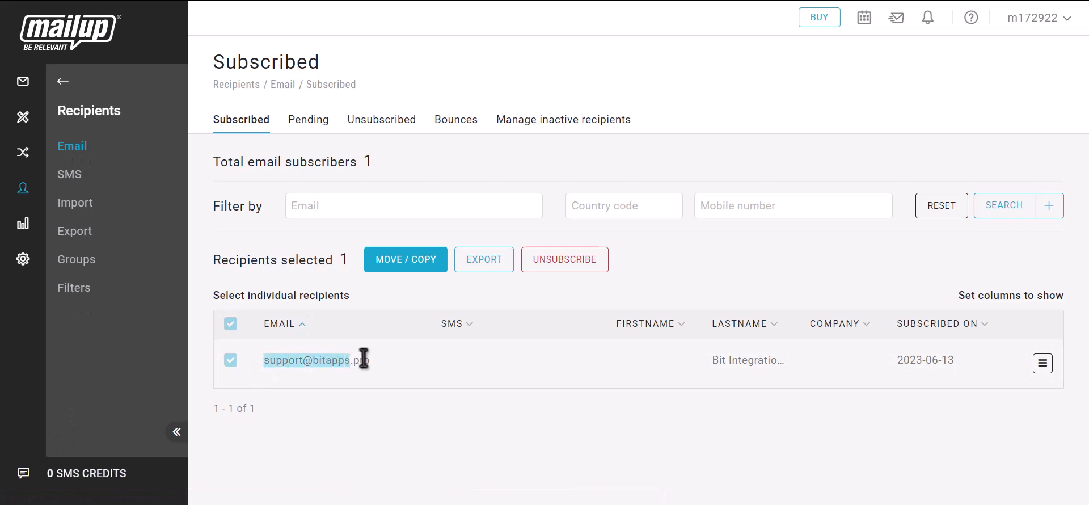
pyautogui.moveTo(712, 361); pyautogui.dragTo(770, 359)
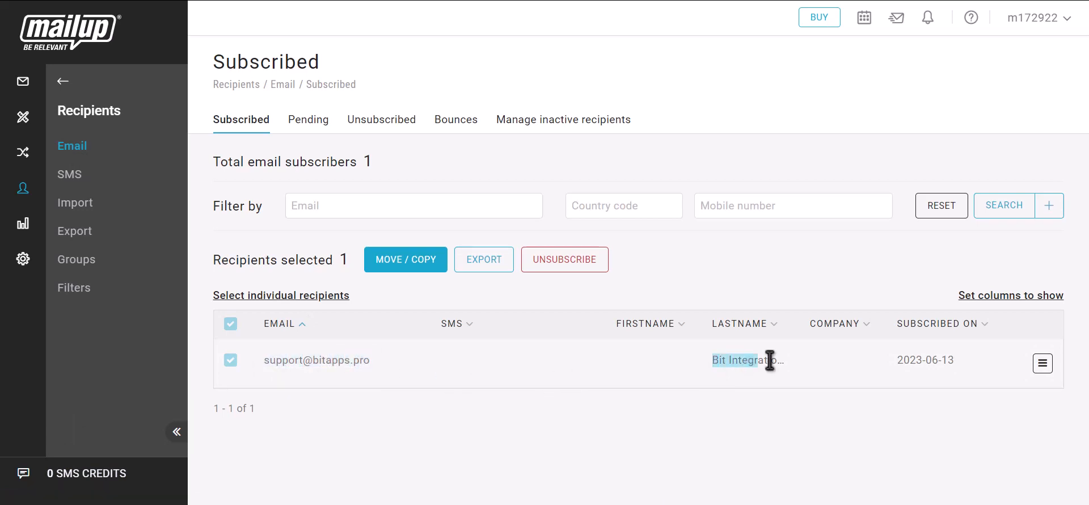
pyautogui.click(805, 369)
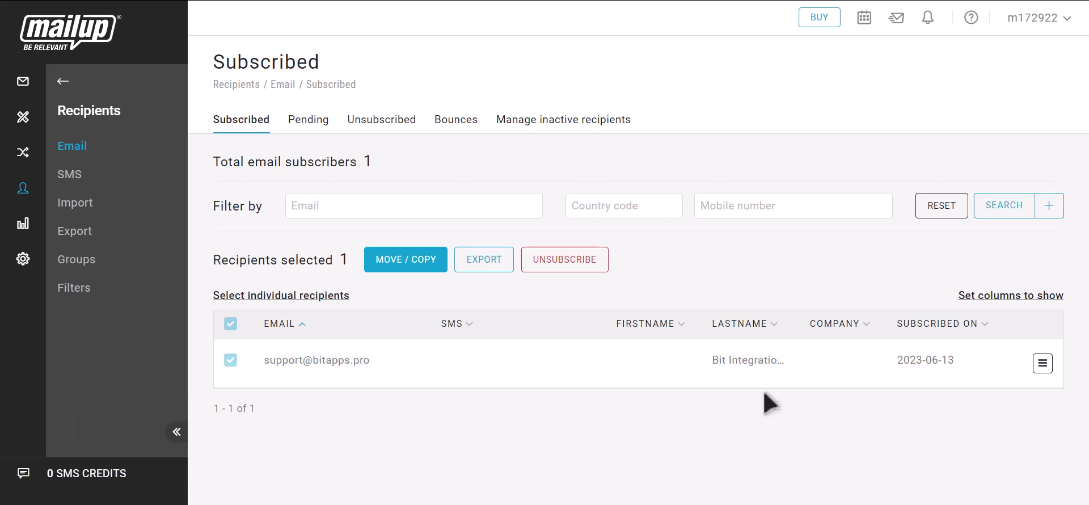